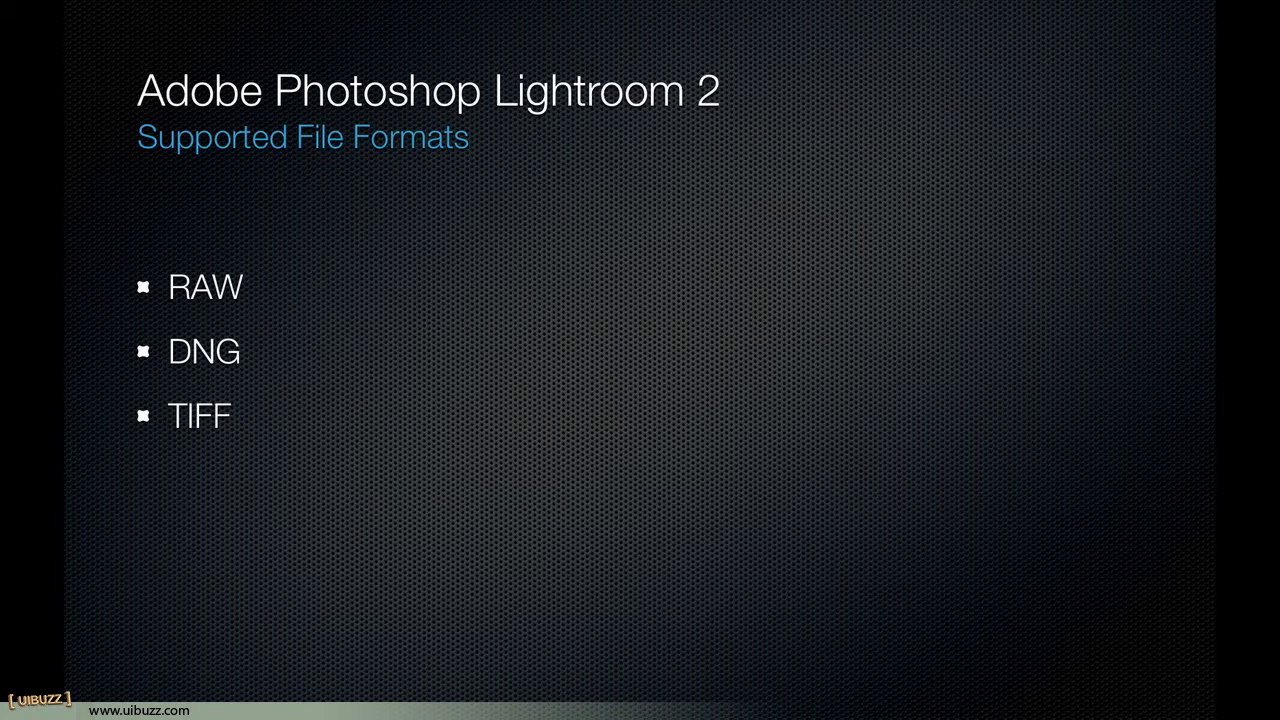
# Reveal the JPEG bullet and the PSD bullet with its Compatible PSD note on the slide.
pyautogui.press('Right')
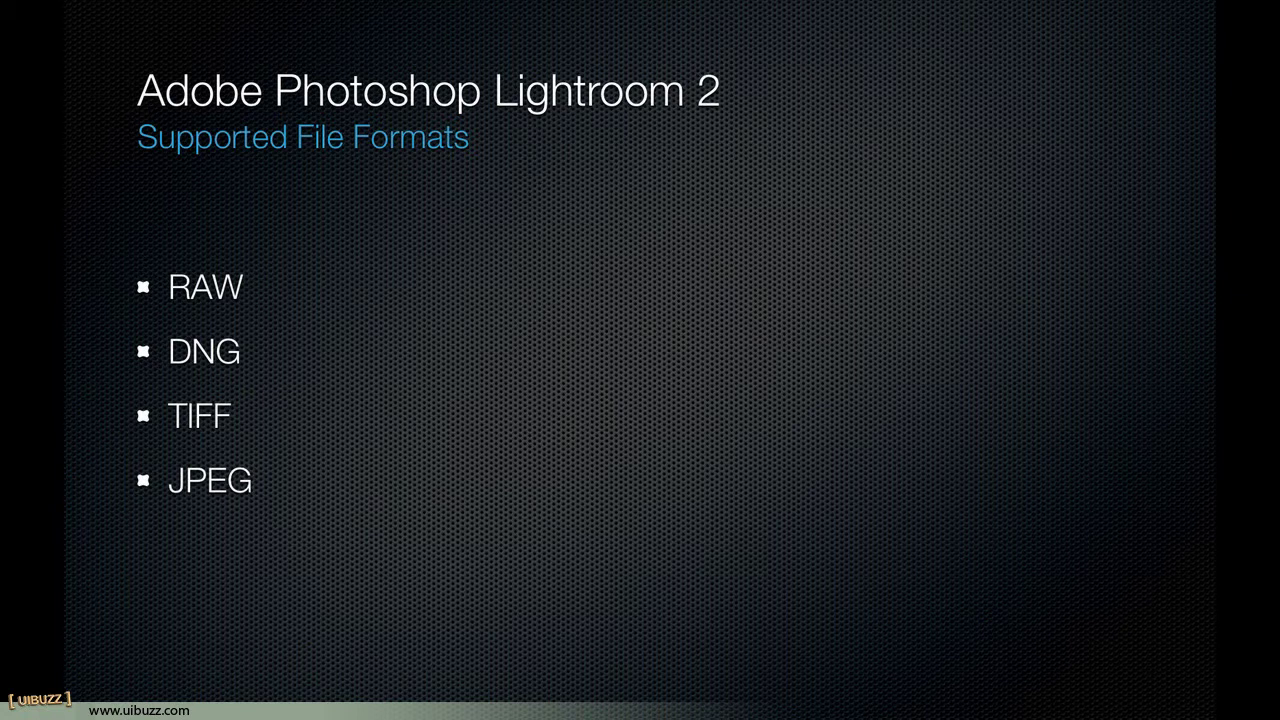
pyautogui.press('space')
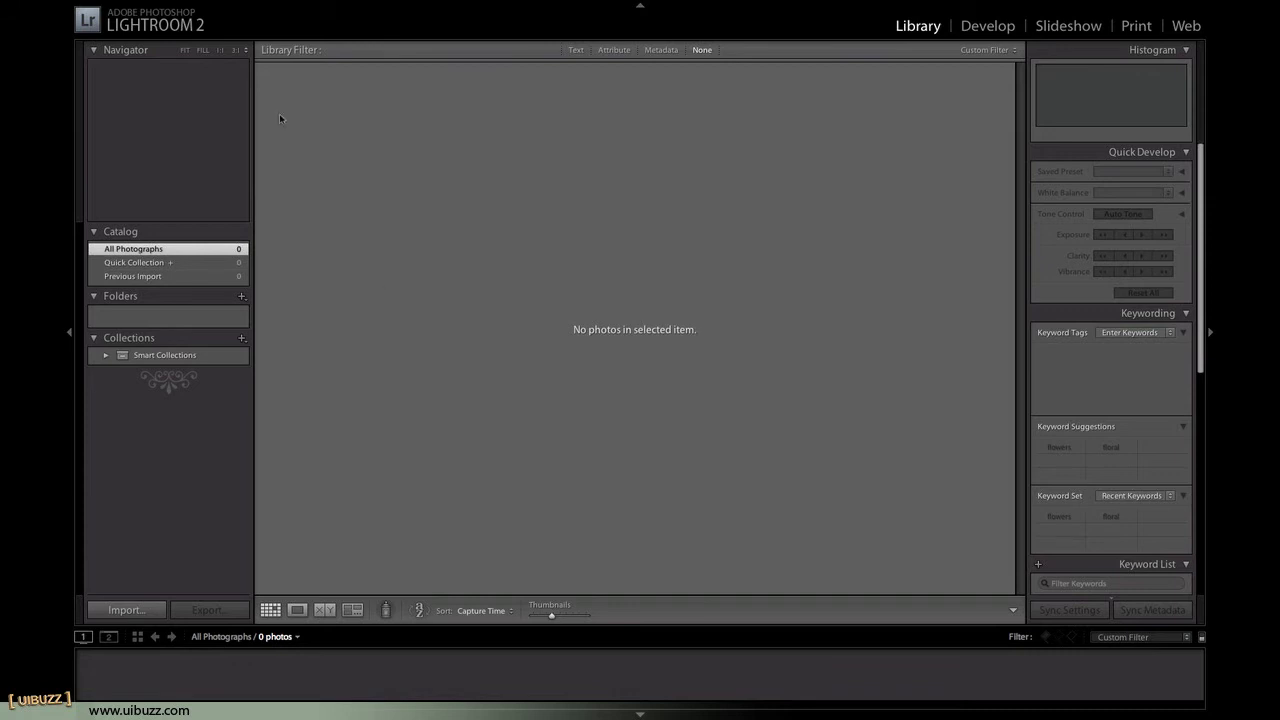
# Start File > Import Photos from Disk to browse to the 'Photos from camera' folder.
pyautogui.click(171, 7)
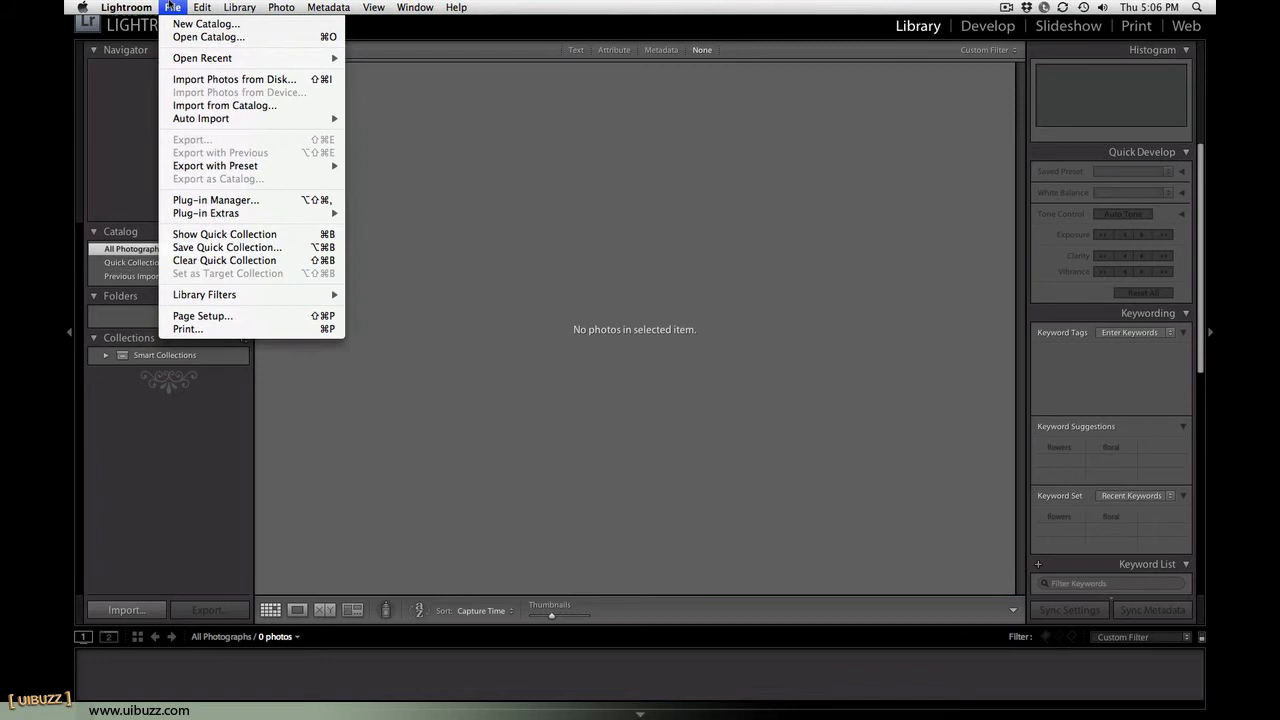
pyautogui.click(233, 80)
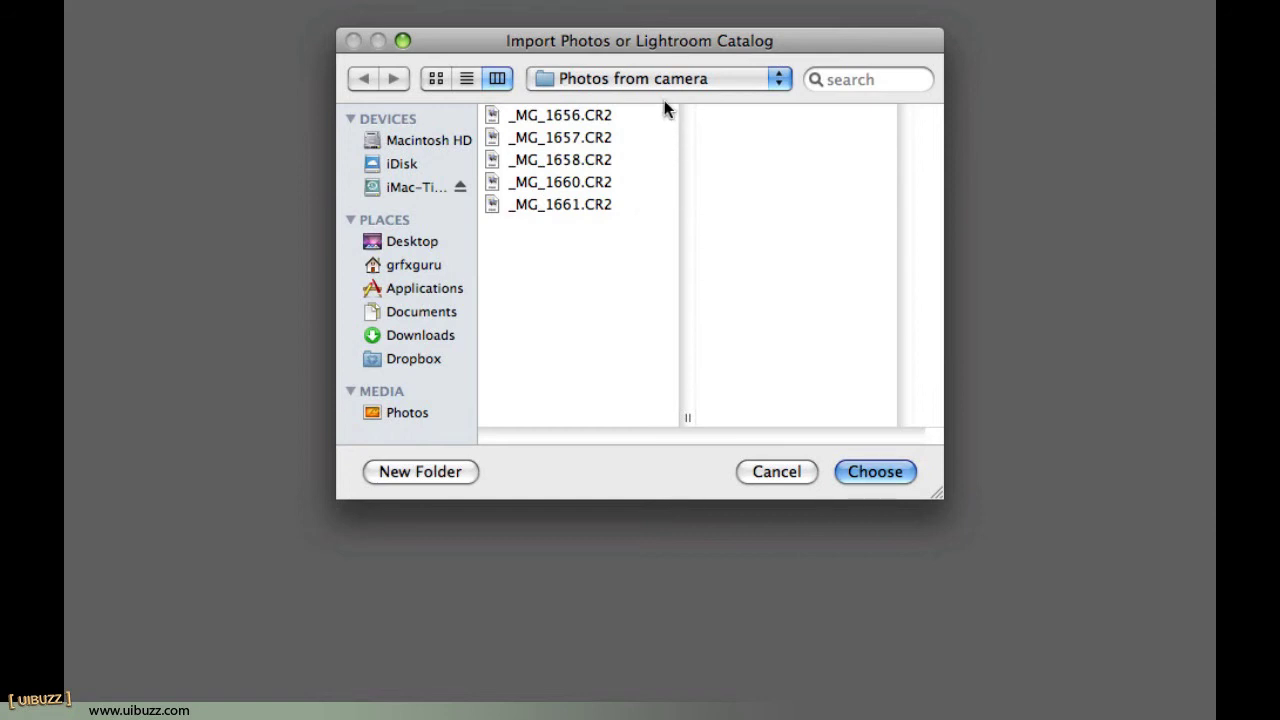
# Choose the 'Photos from camera' folder of five CR2 files for import.
pyautogui.click(860, 470)
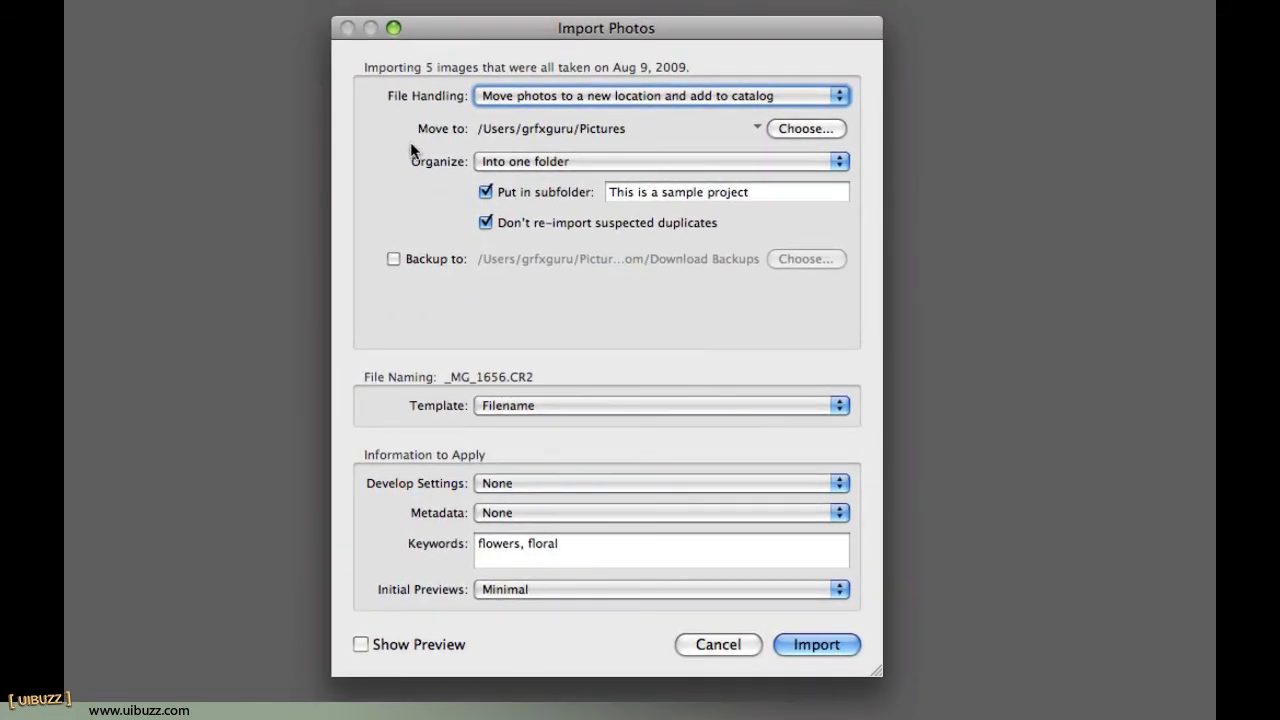
# Show the File Handling choices in the Import Photos dialog.
pyautogui.click(757, 96)
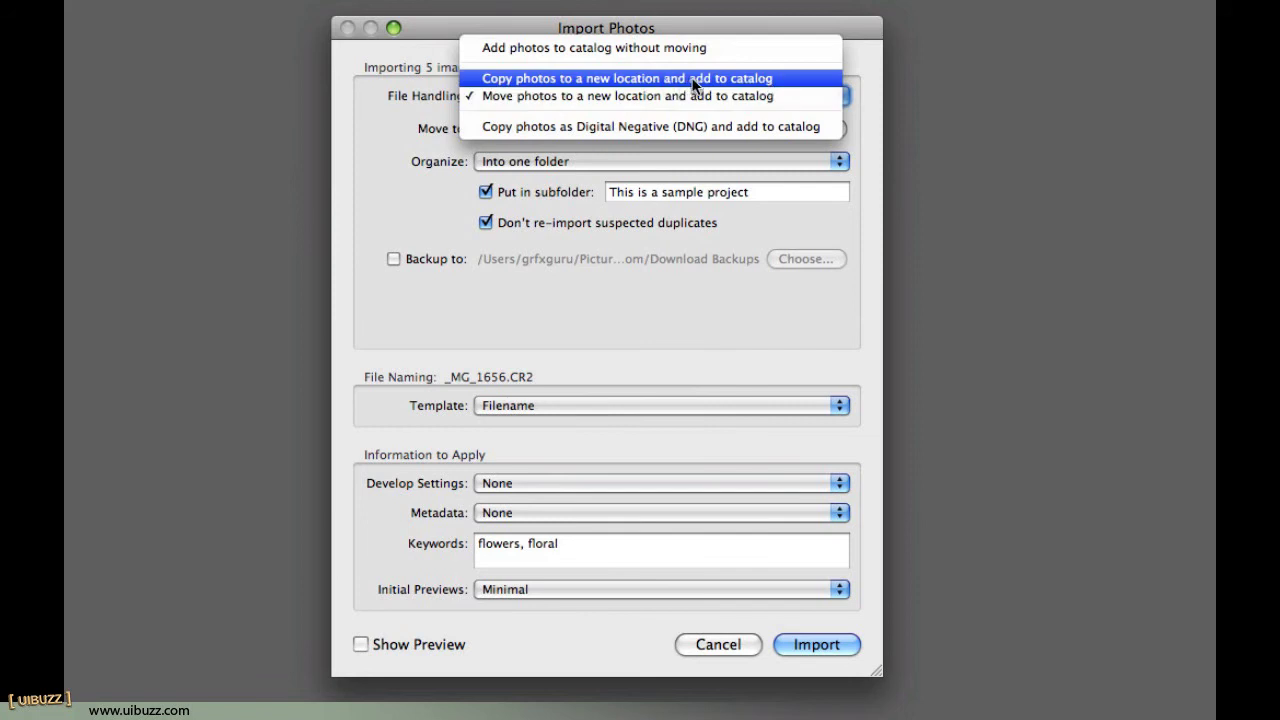
# Set the import to copy photos to a new location and add them to the catalog, organized into one folder.
pyautogui.click(735, 80)
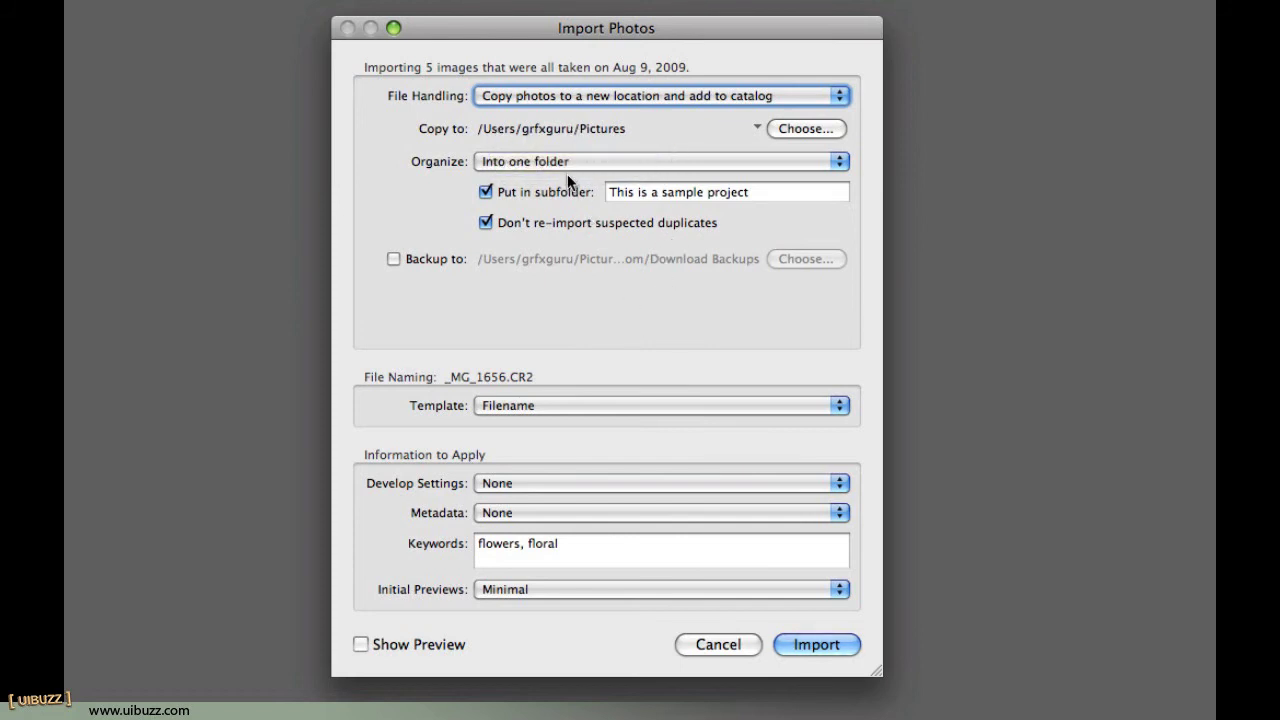
pyautogui.click(564, 166)
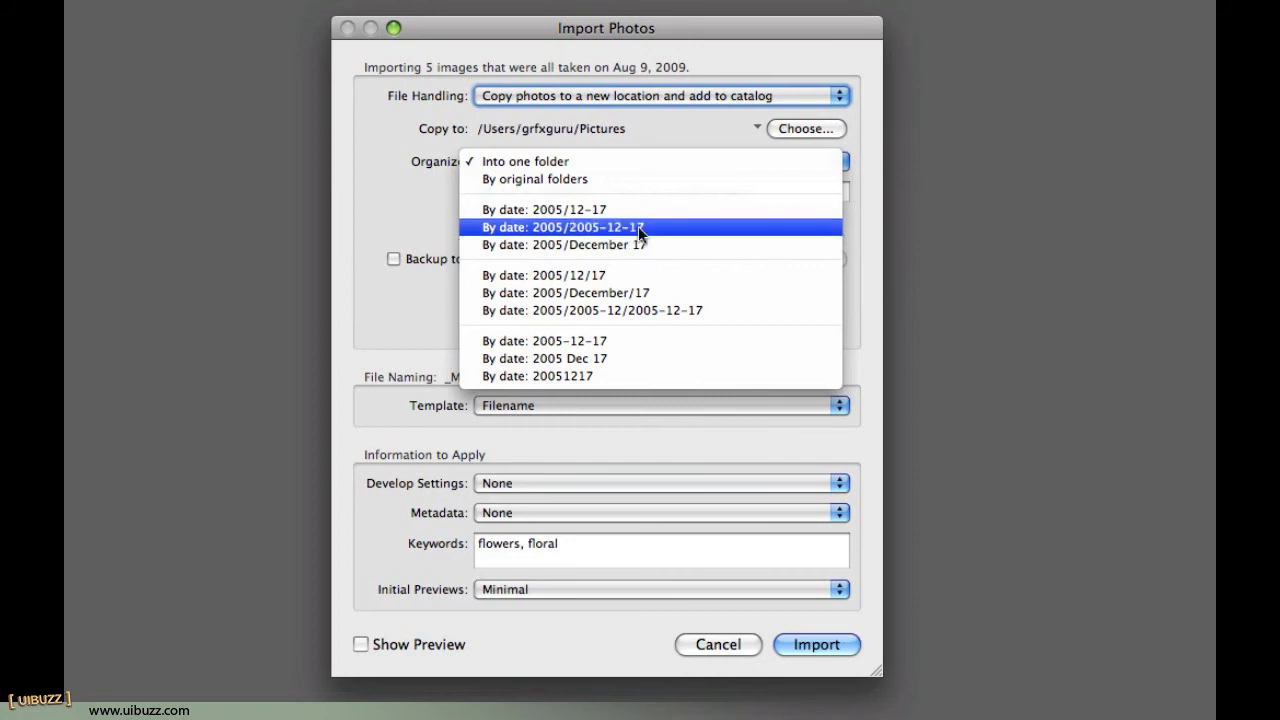
pyautogui.click(656, 168)
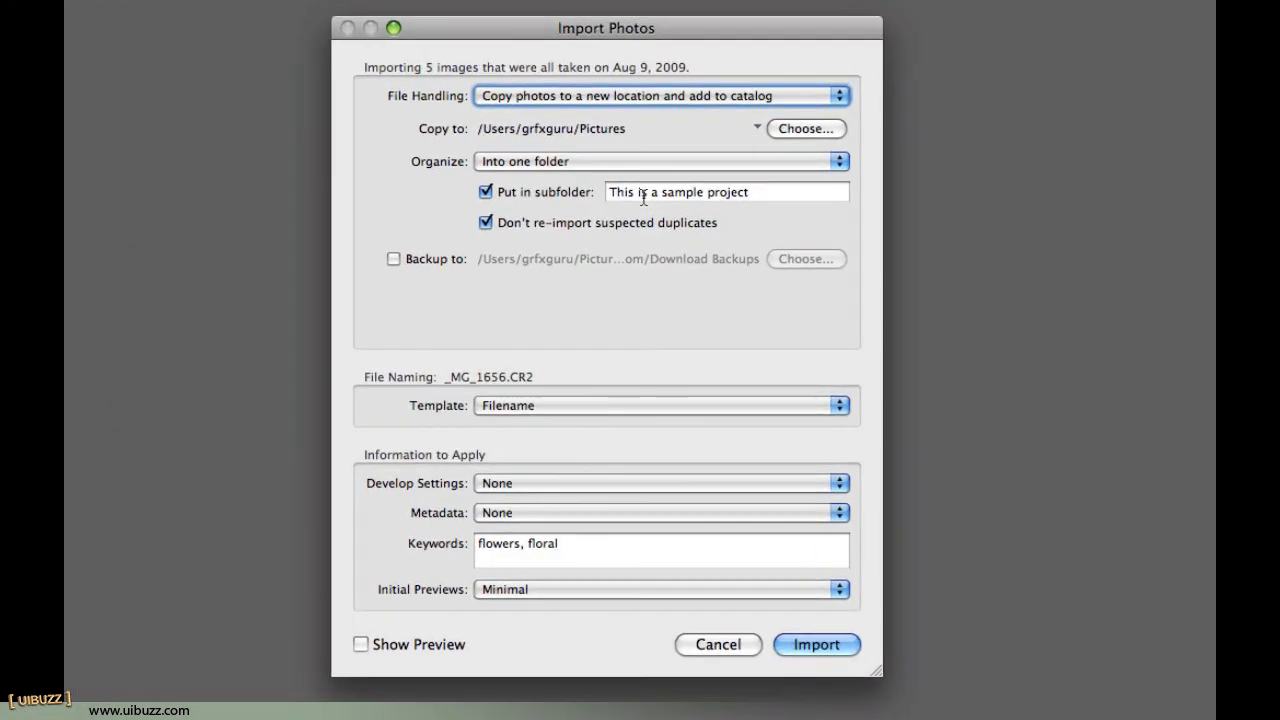
# Replace the subfolder name 'This is a sample project' with 'Sample Project'.
pyautogui.tripleClick(703, 229)
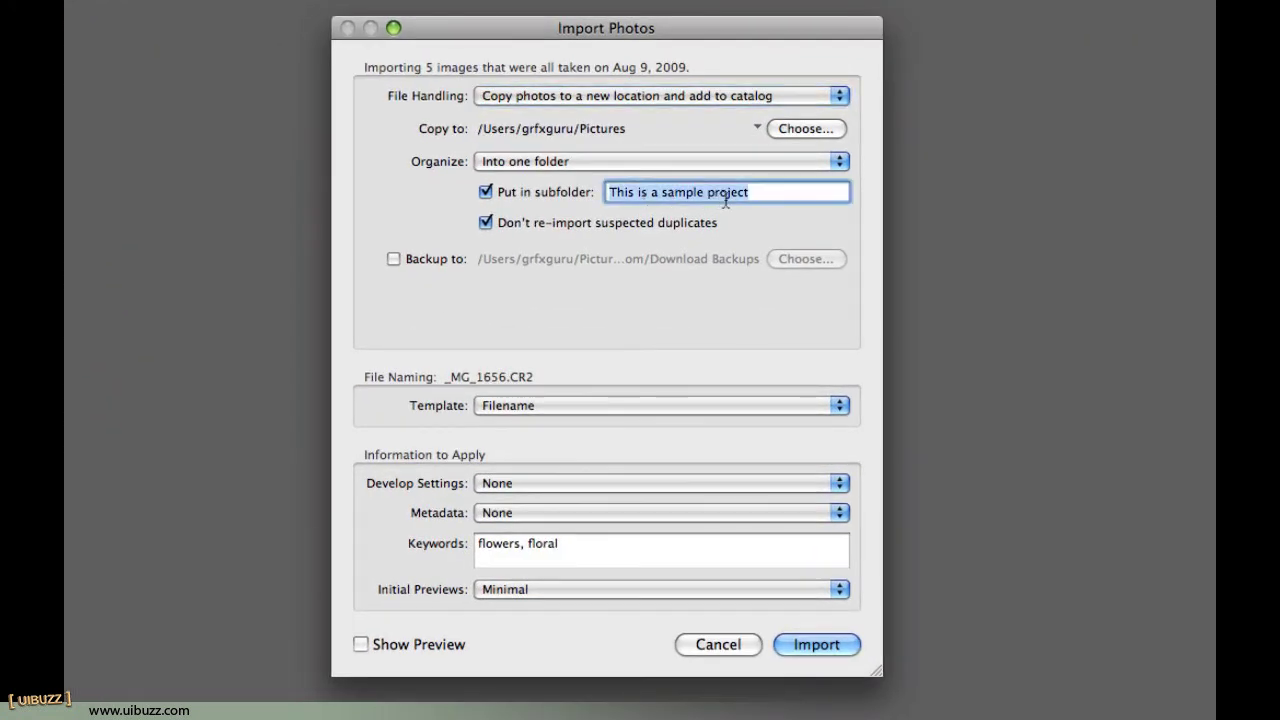
pyautogui.write('Sample Project')
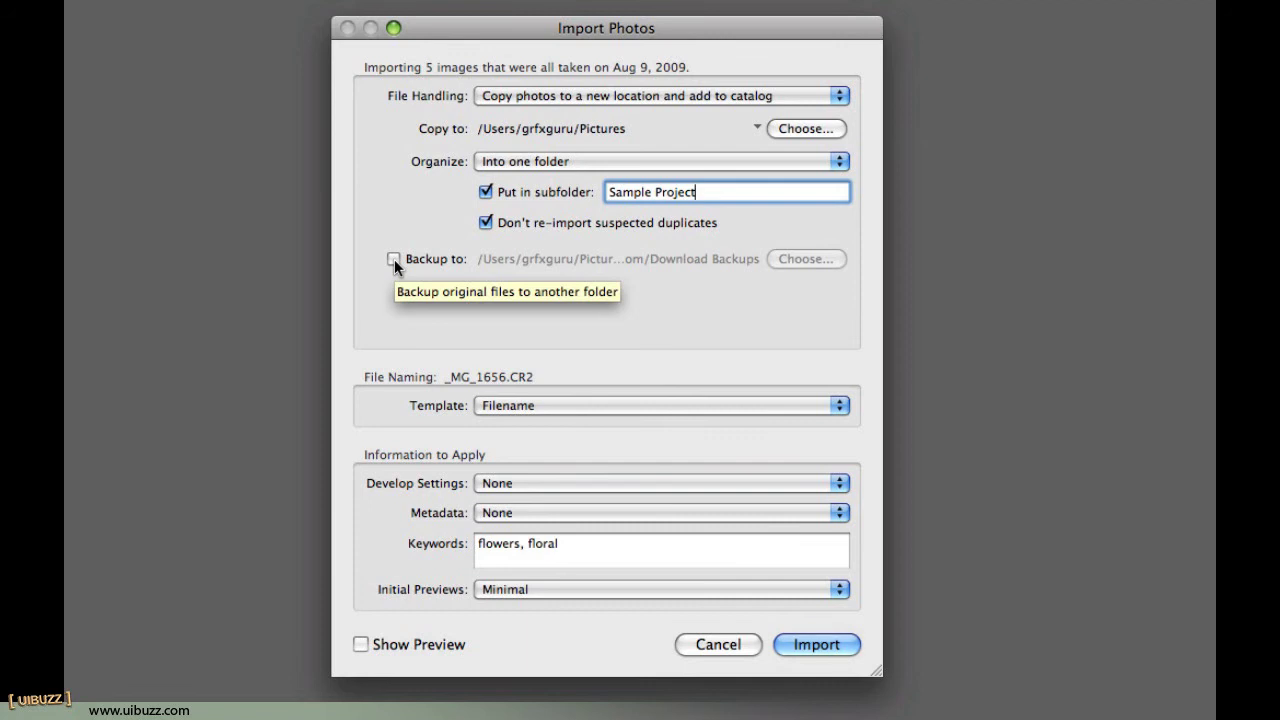
# Keep the original Filename naming and set Develop Settings to None for the import.
pyautogui.click(613, 406)
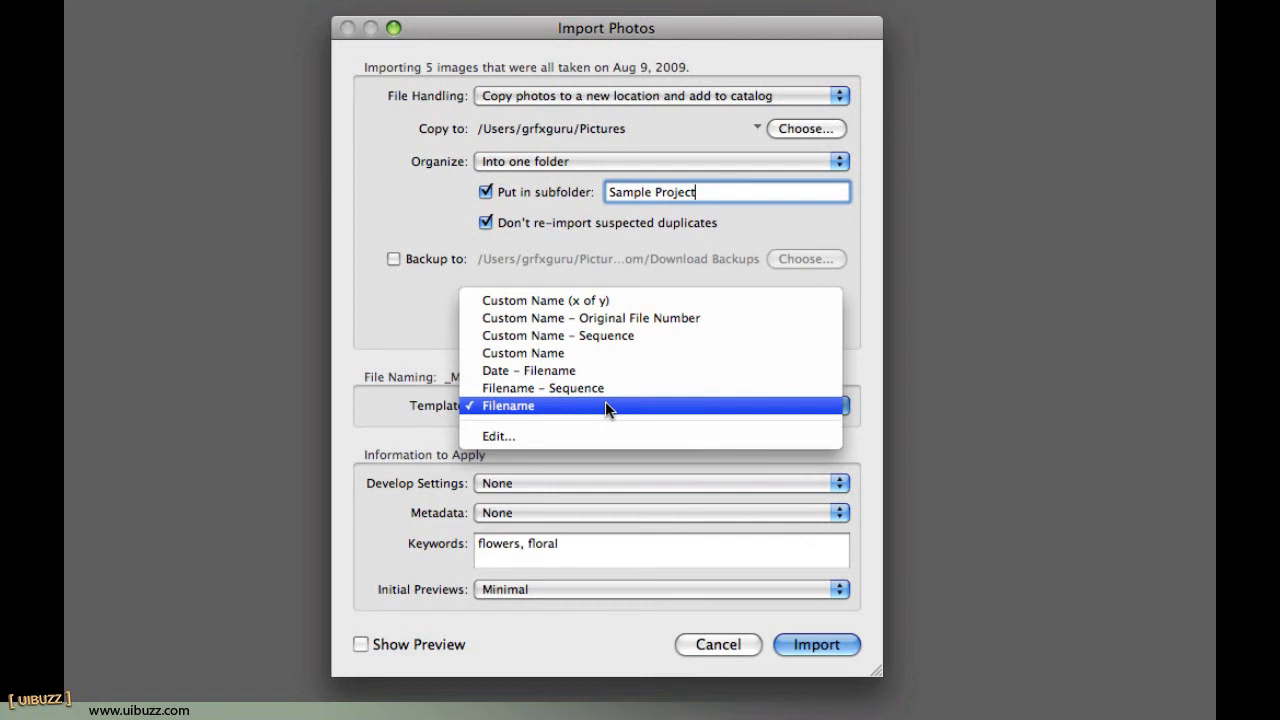
pyautogui.click(605, 405)
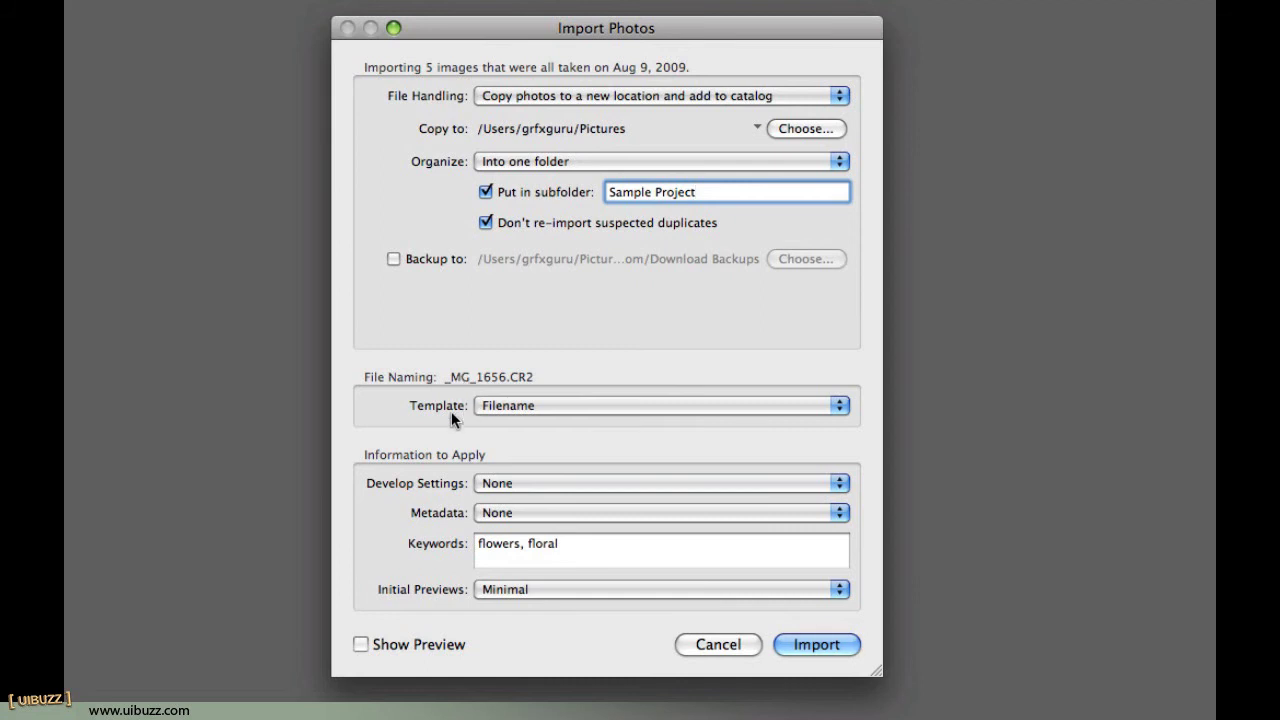
pyautogui.click(605, 488)
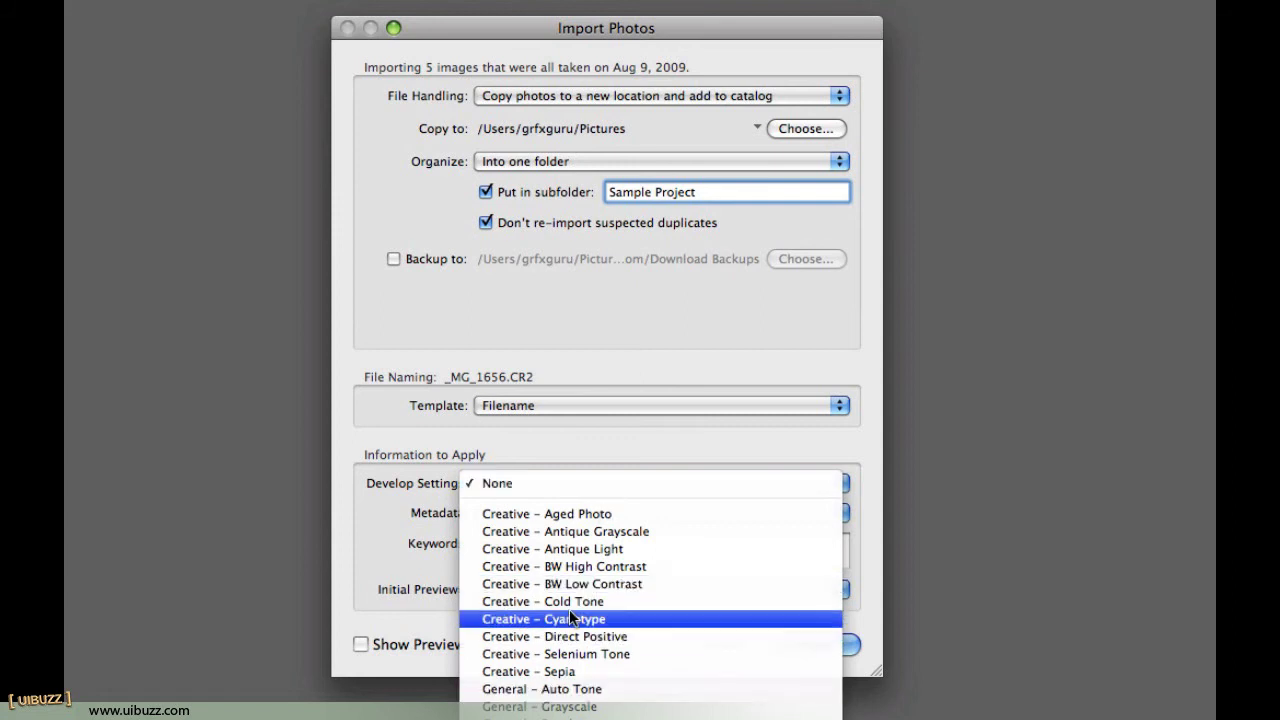
pyautogui.click(594, 481)
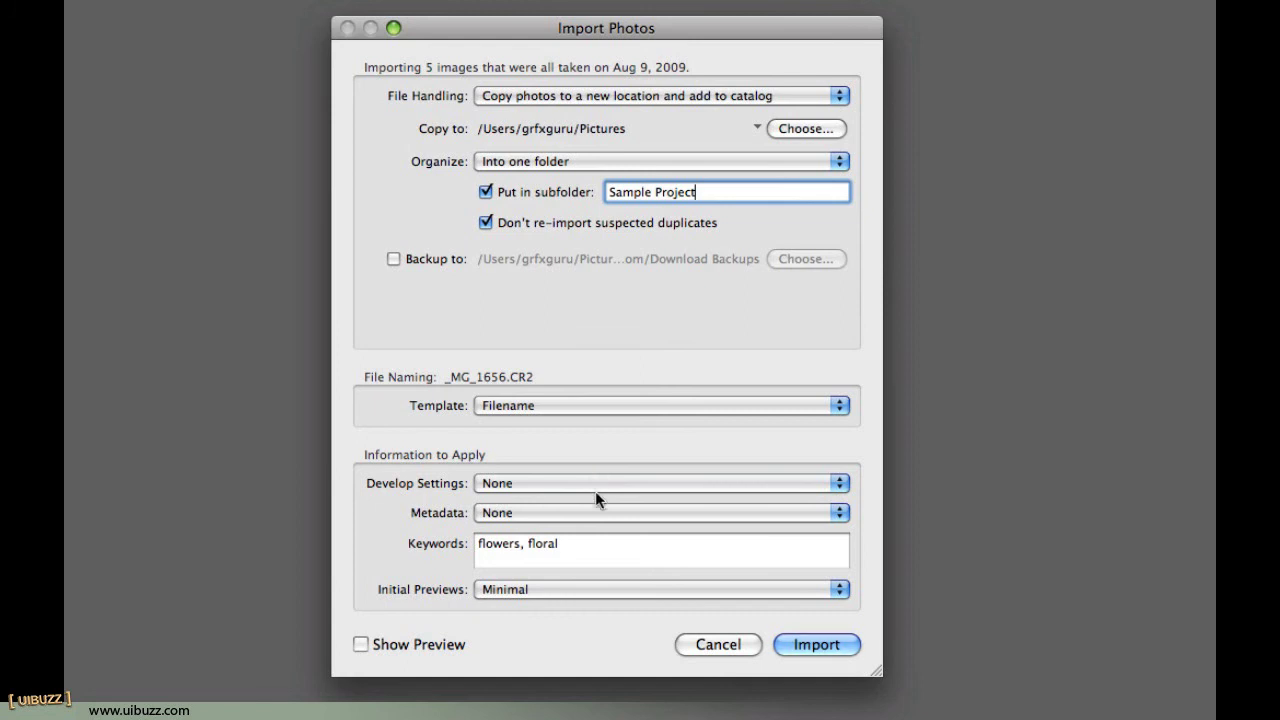
# Leave the Metadata preset at None and delete the 'flowers, floral' keywords.
pyautogui.click(591, 510)
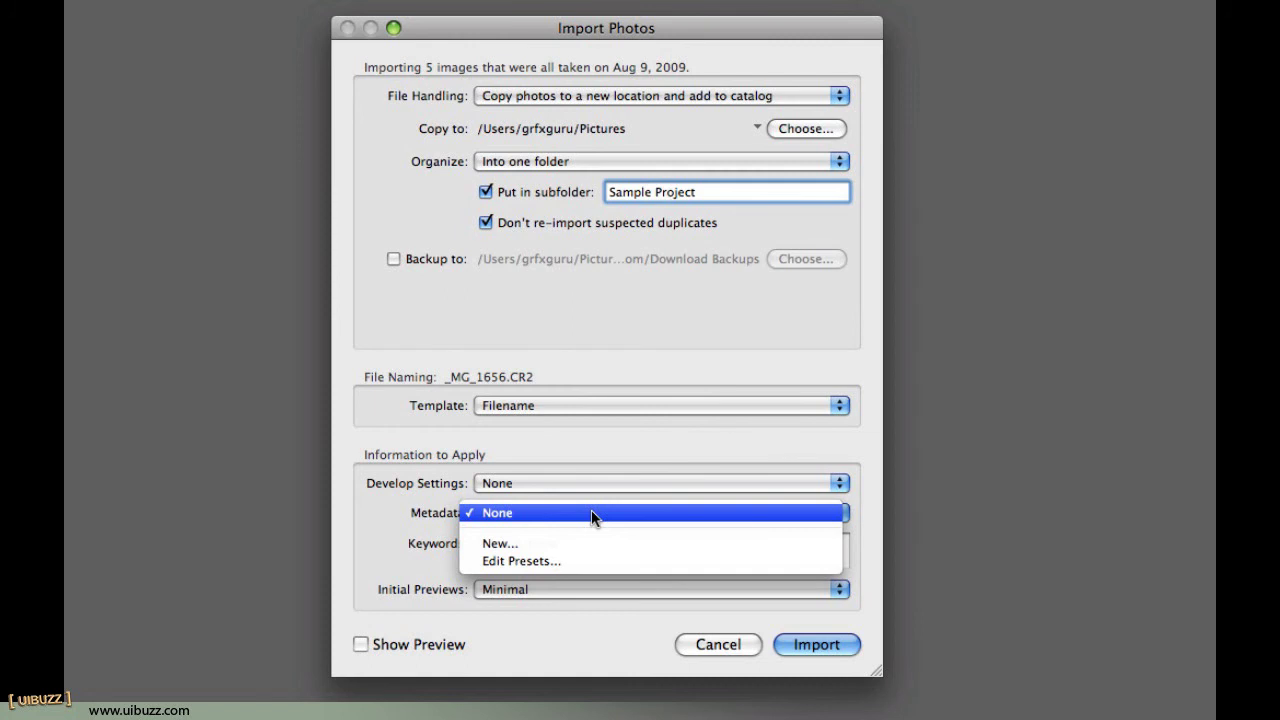
pyautogui.click(591, 510)
pyautogui.moveTo(589, 557); pyautogui.dragTo(476, 558)
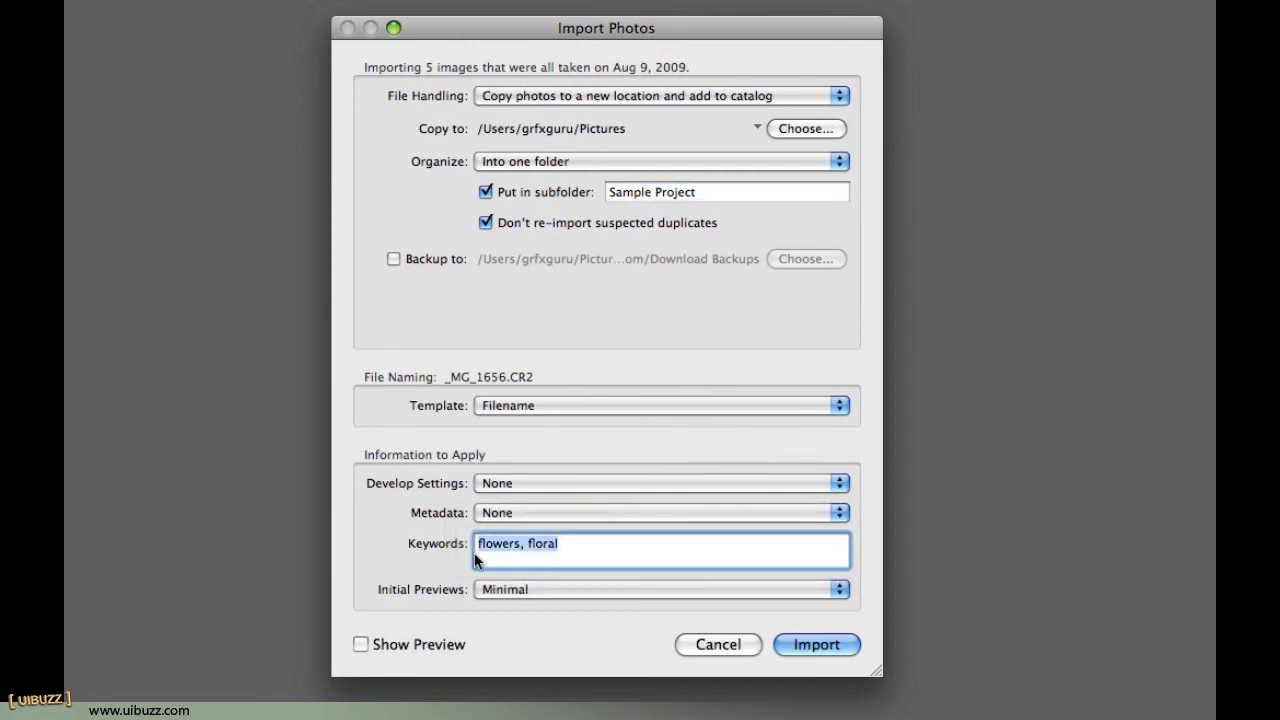
pyautogui.press('BackSpace')
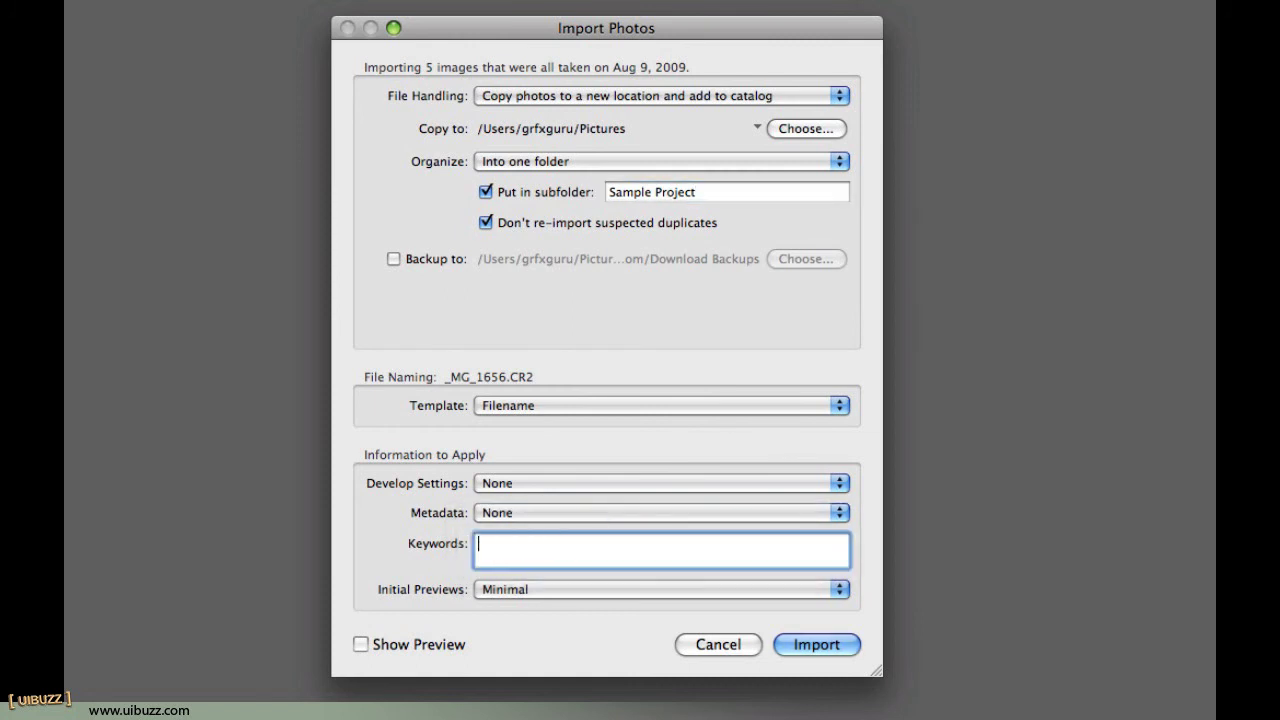
pyautogui.click(496, 589)
pyautogui.click(536, 590)
pyautogui.click(540, 591)
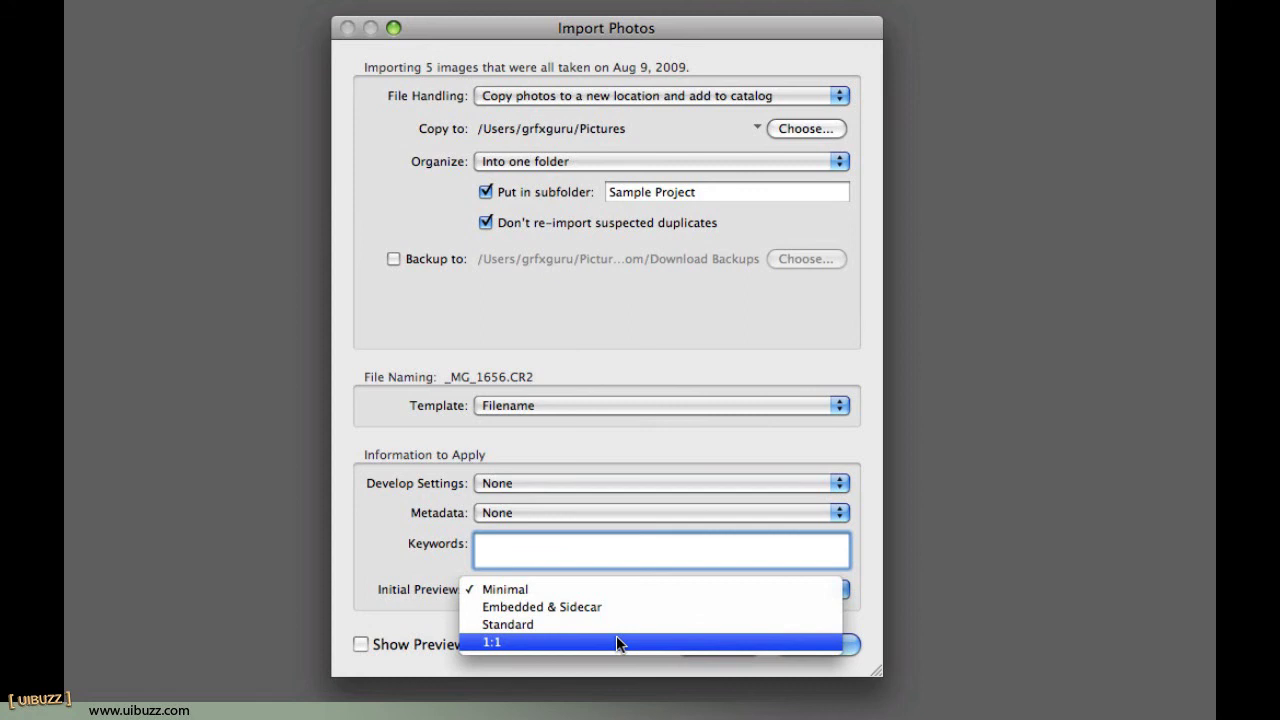
pyautogui.click(547, 590)
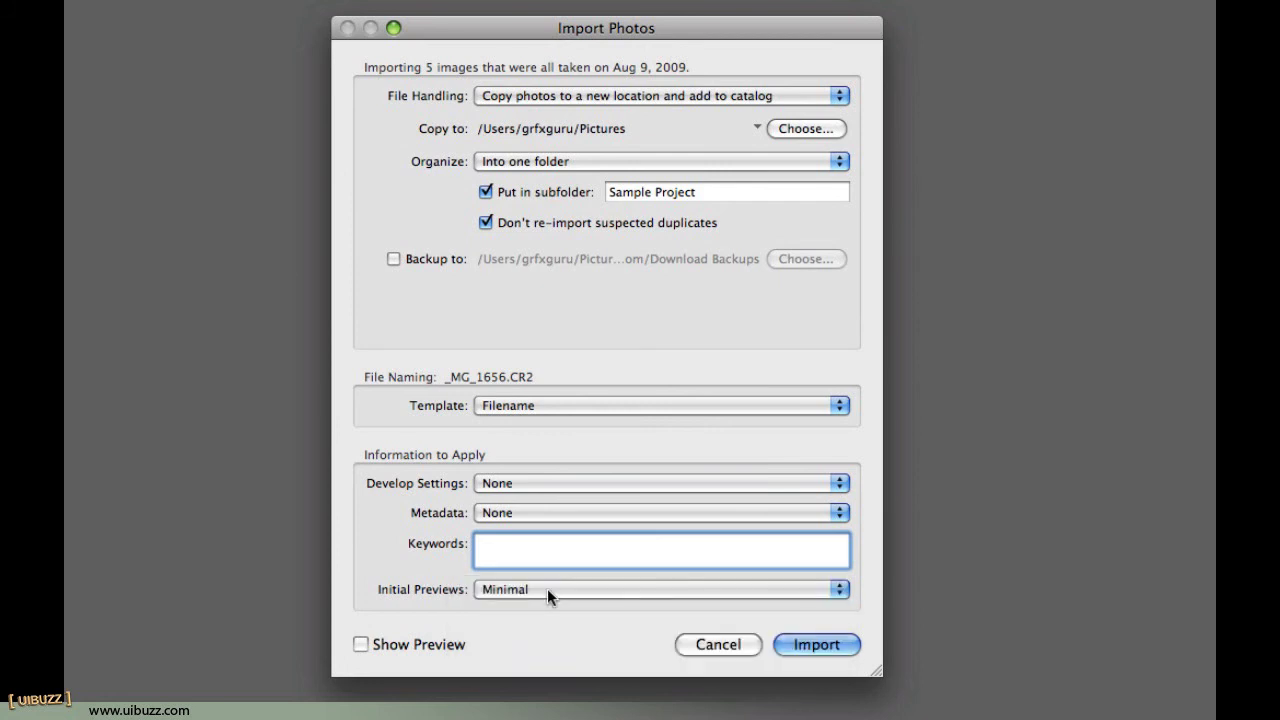
# Show import previews, uncheck and recheck _MG_1657.CR2, and enlarge the preview thumbnails.
pyautogui.click(360, 645)
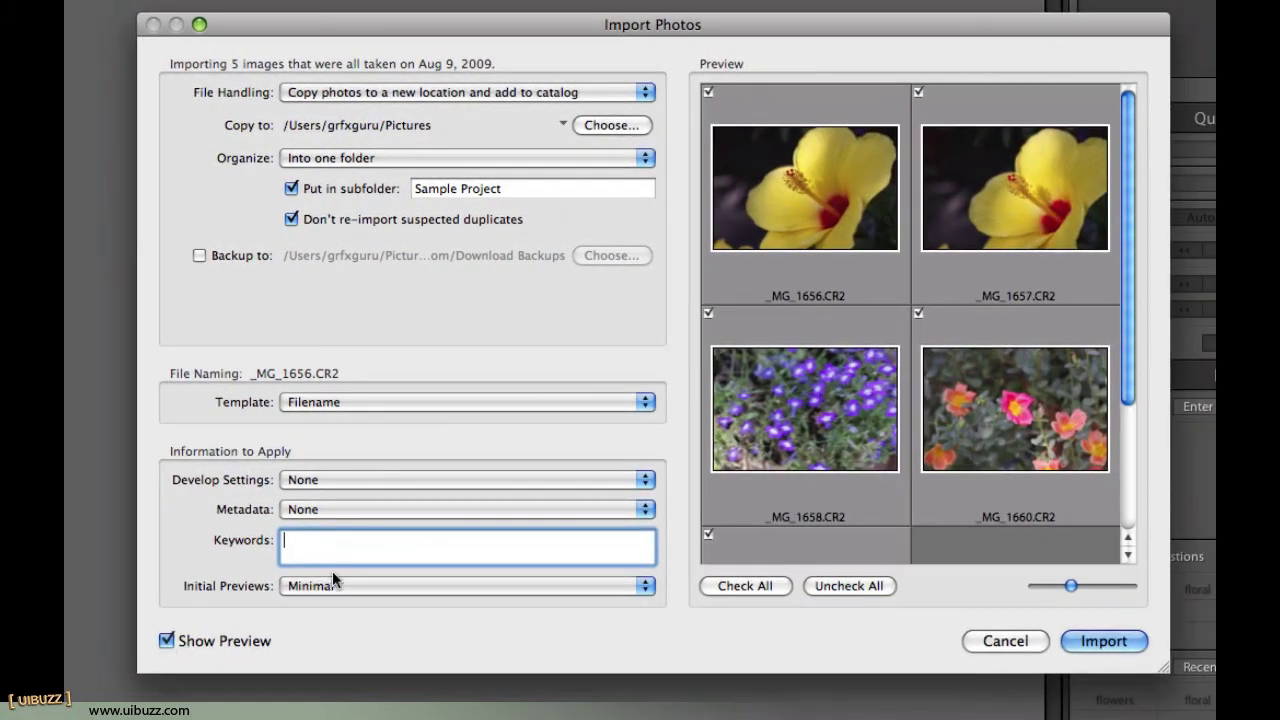
pyautogui.moveTo(638, 23); pyautogui.dragTo(468, 30)
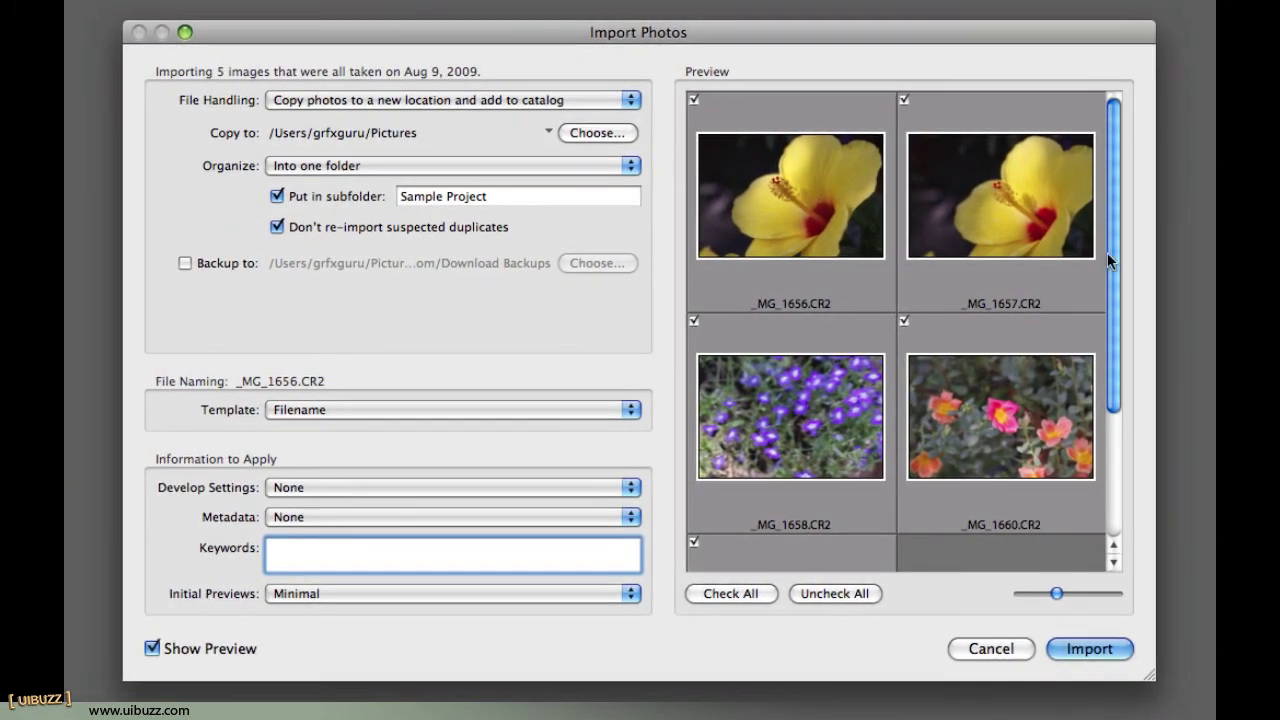
pyautogui.scroll(-3, 1112, 250)
pyautogui.scroll(3, 1112, 250)
pyautogui.click(904, 100)
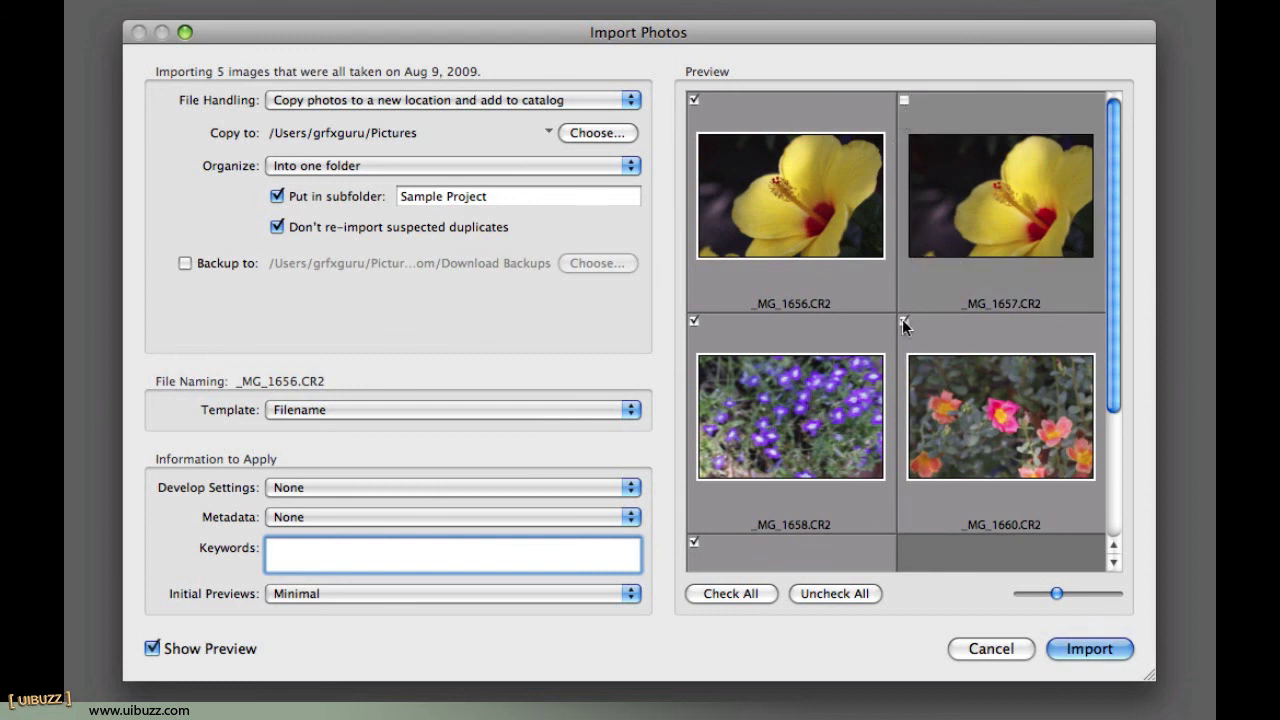
pyautogui.click(903, 99)
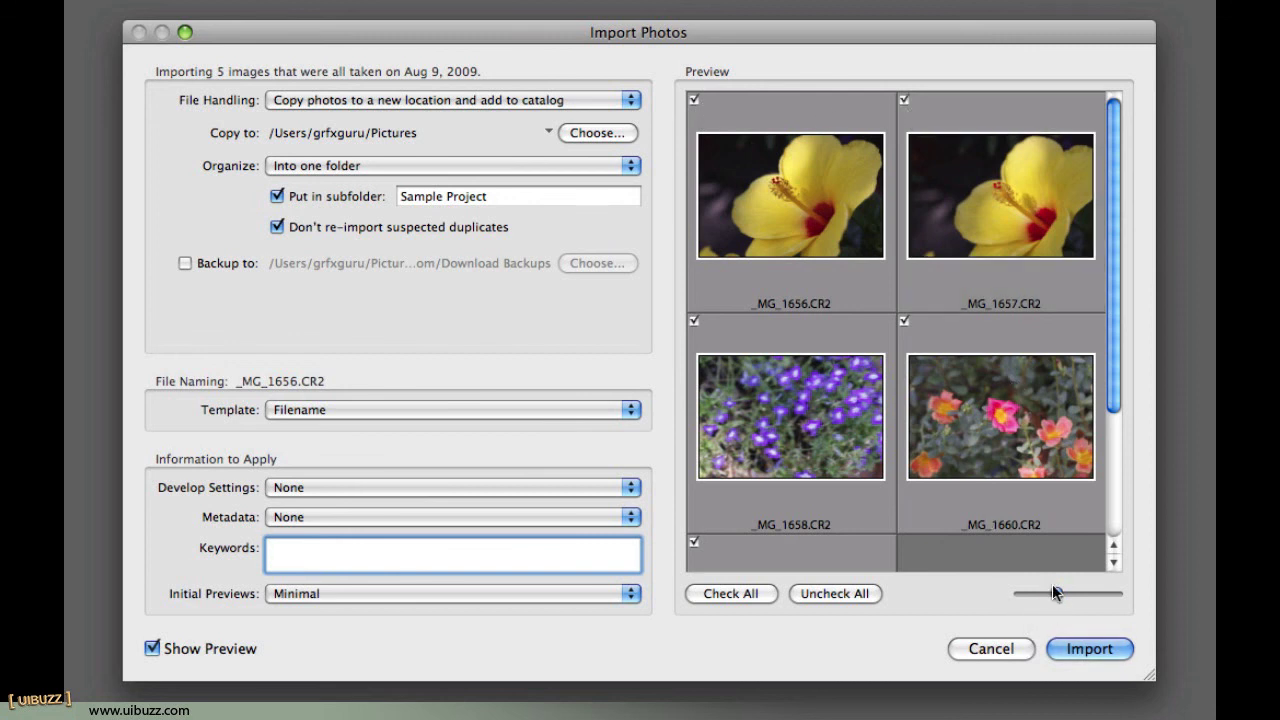
pyautogui.moveTo(1056, 590); pyautogui.dragTo(1060, 594)
# Enter the keywords 'flowers, floral' and import the five photos.
pyautogui.moveTo(1113, 347); pyautogui.dragTo(1111, 407)
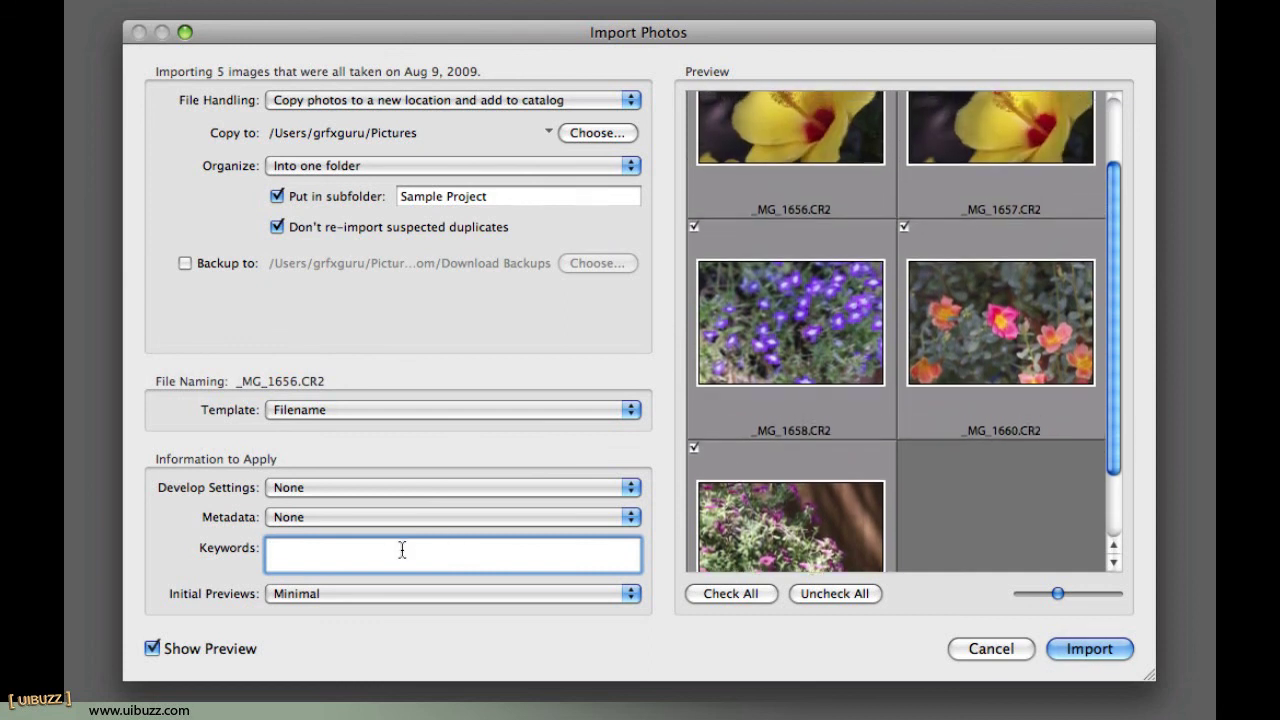
pyautogui.write('flowers, floral')
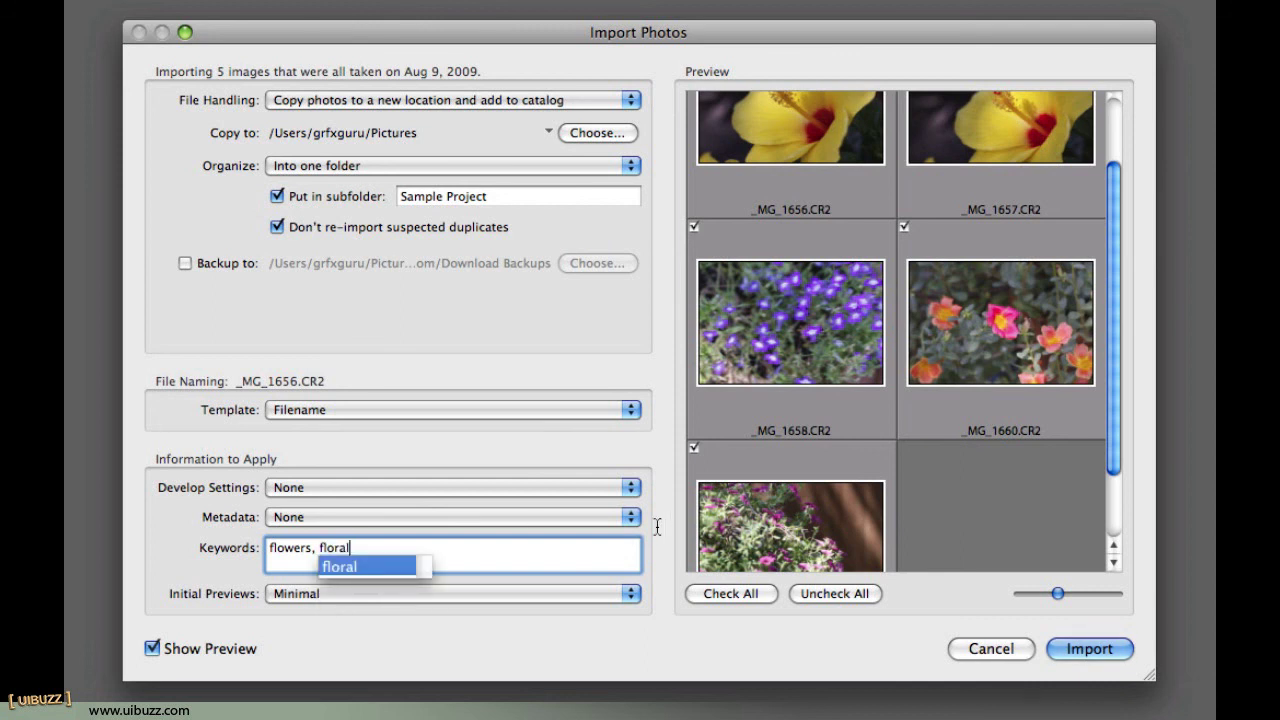
pyautogui.click(599, 553)
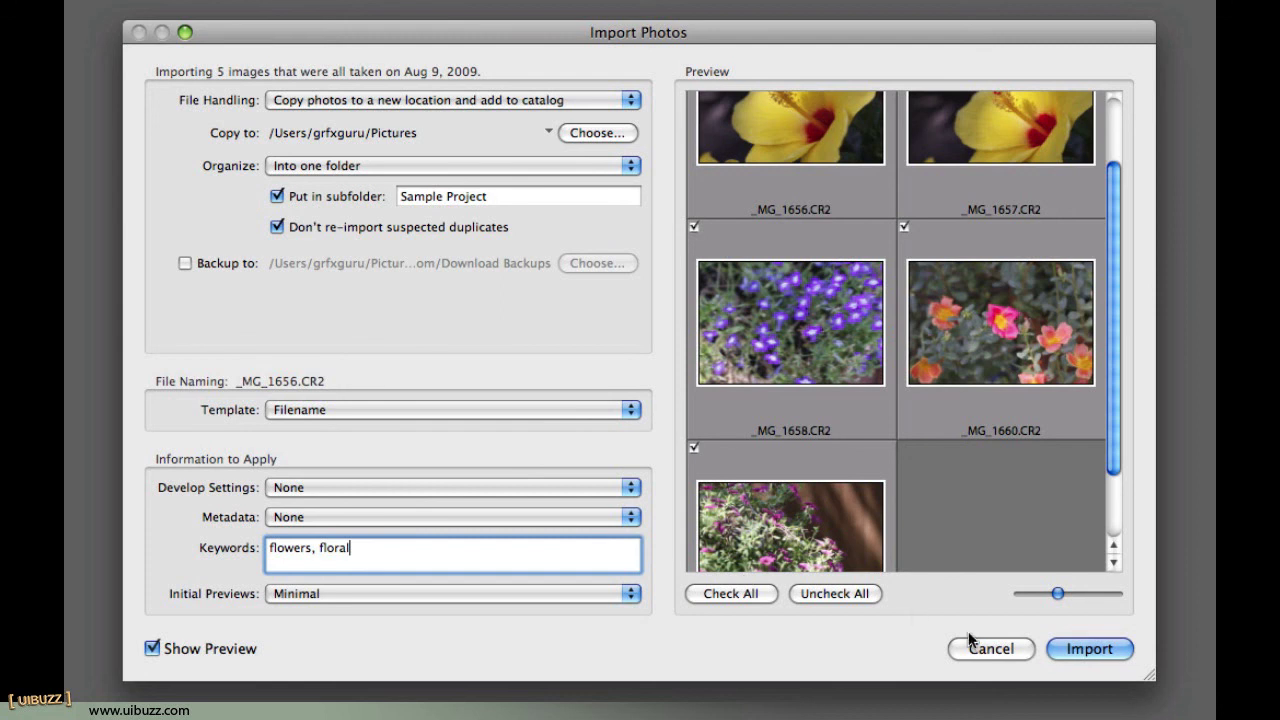
pyautogui.click(1084, 650)
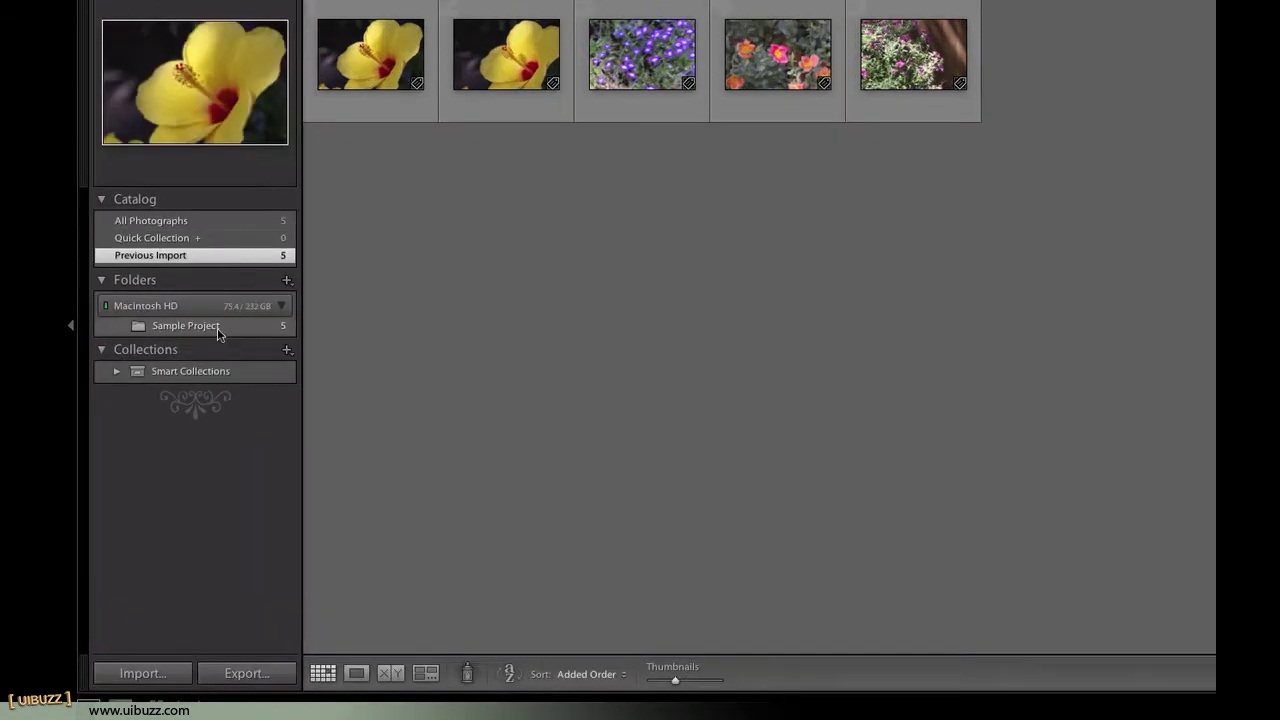
# Select the Sample Project folder to view its five imported flower photos.
pyautogui.click(165, 334)
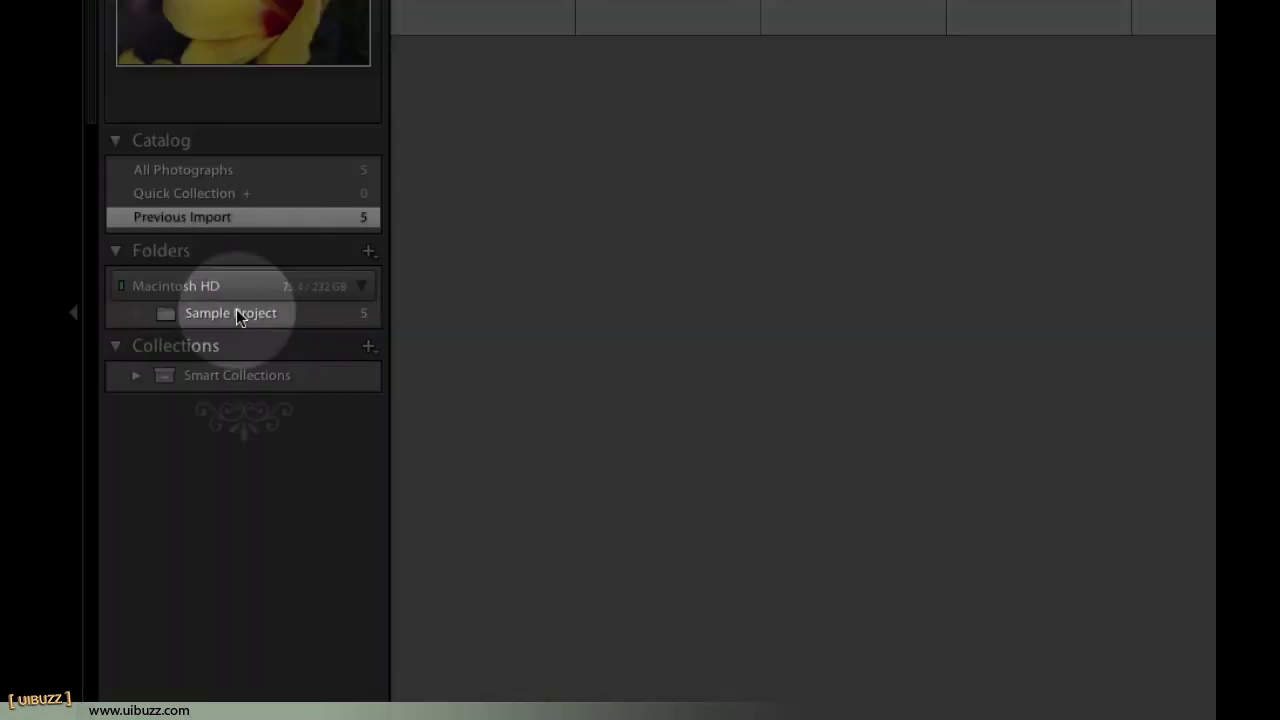